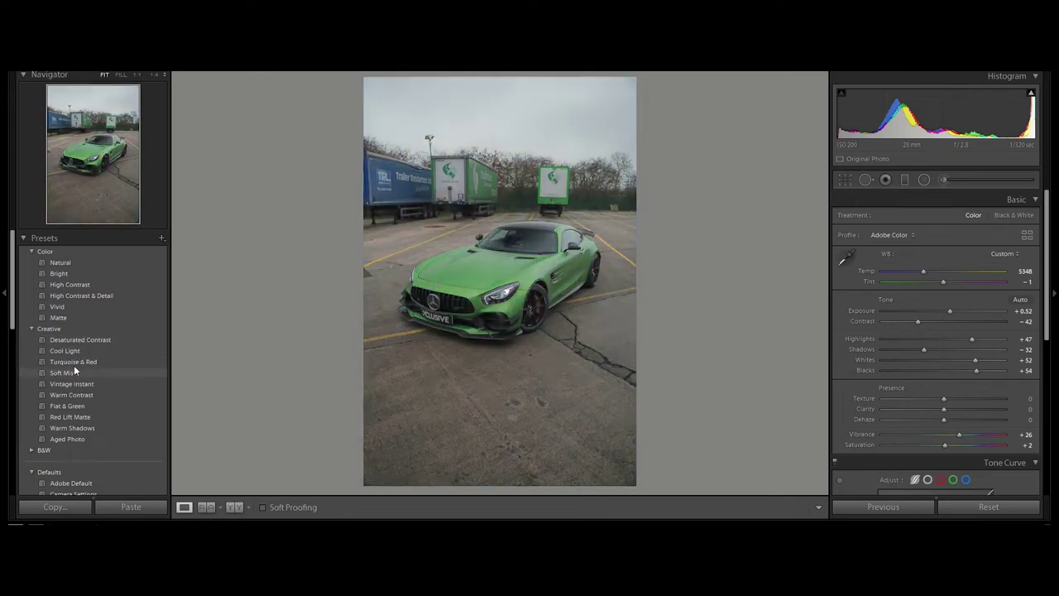
Apply the Turquoise & Red preset and set Exposure to +0.20, Contrast −55, Highlights +19, Shadows −12, Whites +29 and Blacks −5
click(73, 362)
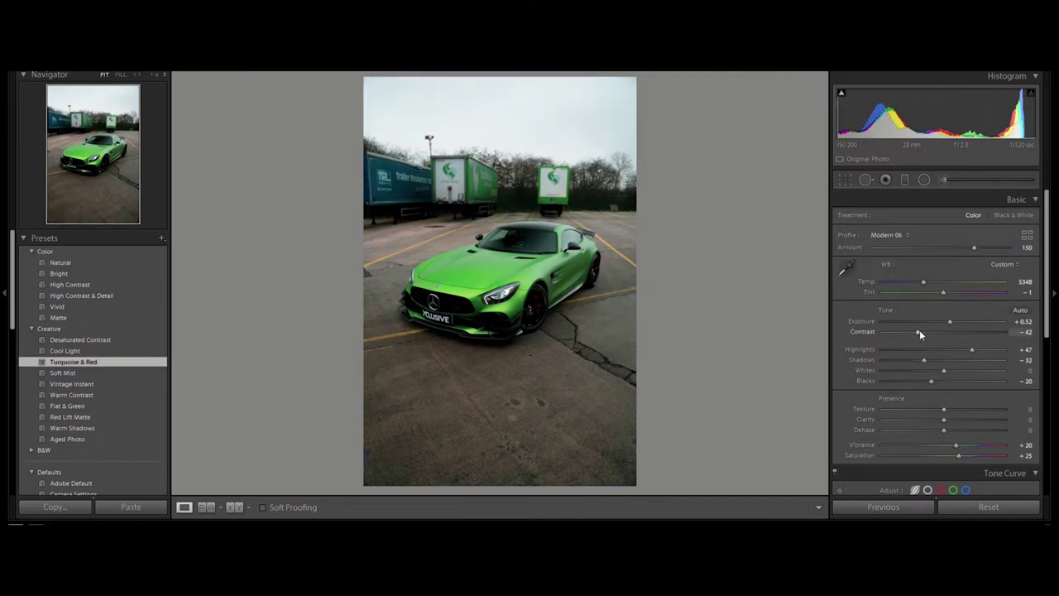
drag(951, 323, 955, 349)
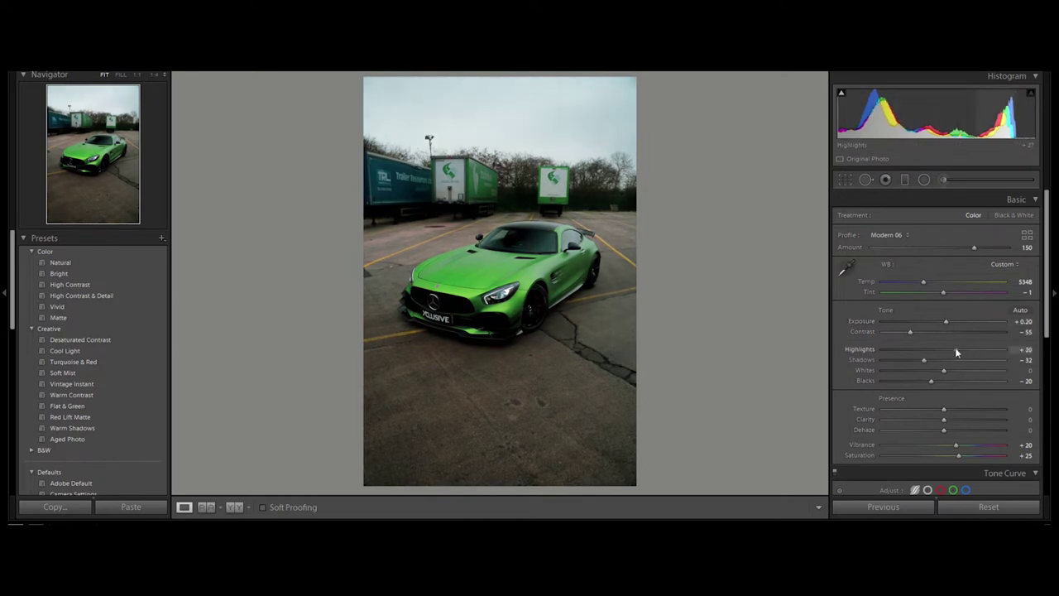
mouse_move(924, 359)
mouse_down()
mouse_move(897, 360)
mouse_move(939, 370)
mouse_up()
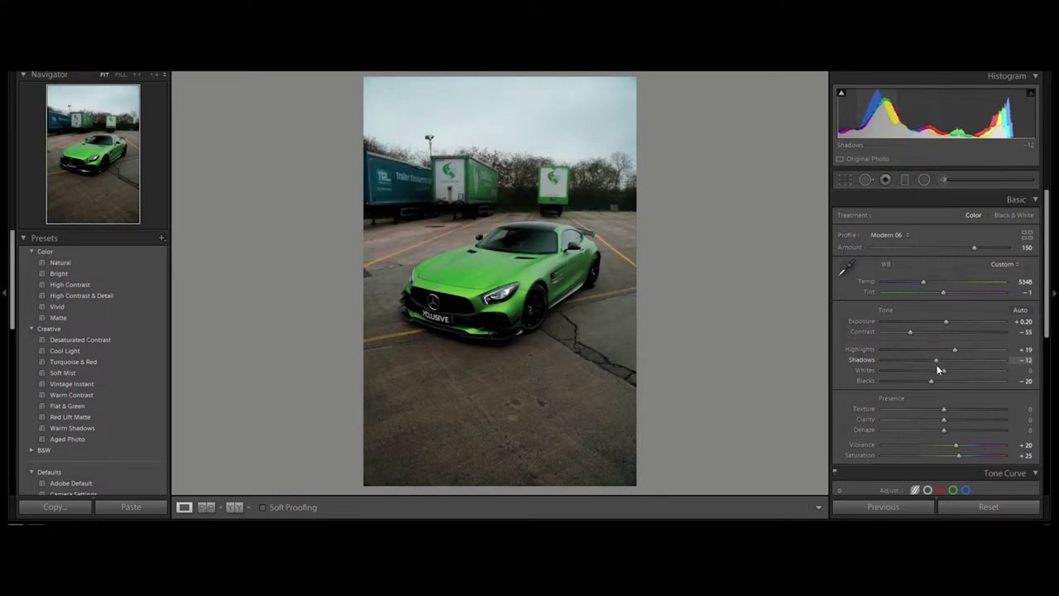
scroll(943, 396, down, 2)
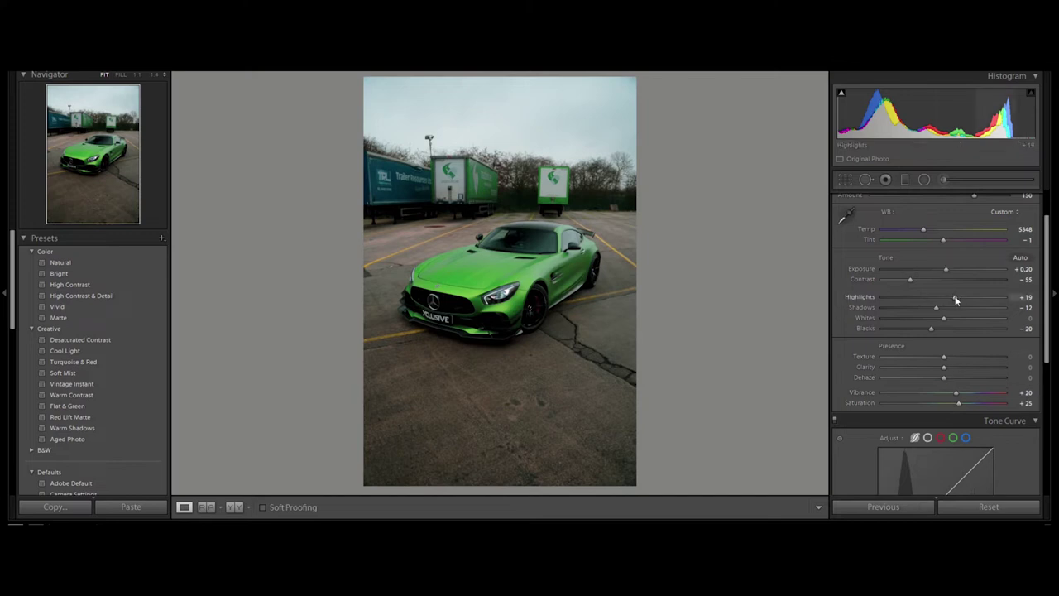
mouse_move(943, 318)
mouse_down()
mouse_move(973, 320)
mouse_move(901, 329)
mouse_move(940, 331)
mouse_up()
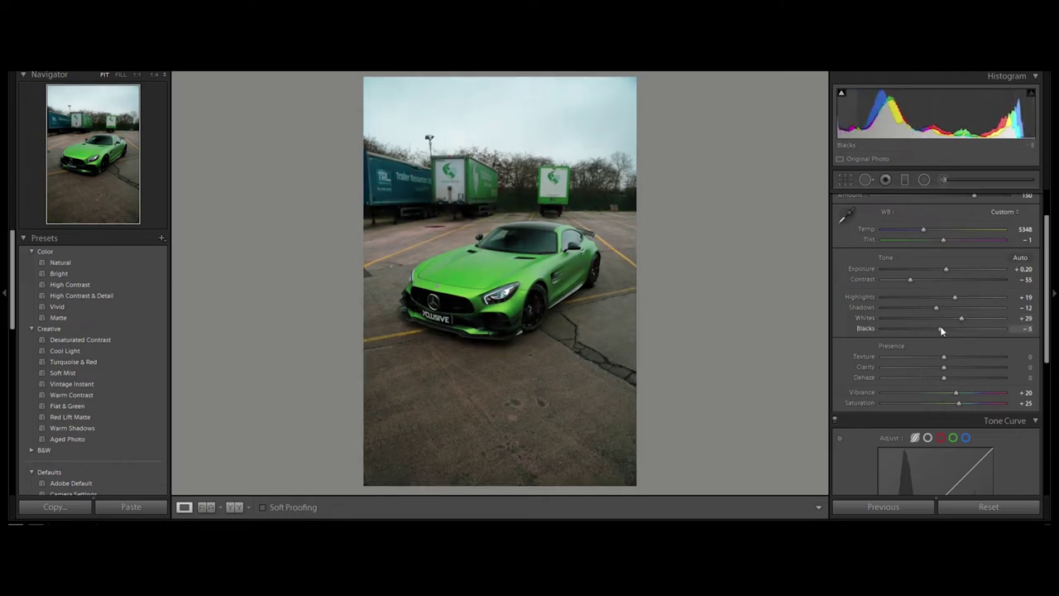
Set Texture to +5, Clarity to +7, Vibrance to +27 and Saturation to +35 for the car photo
scroll(961, 320, down, 1)
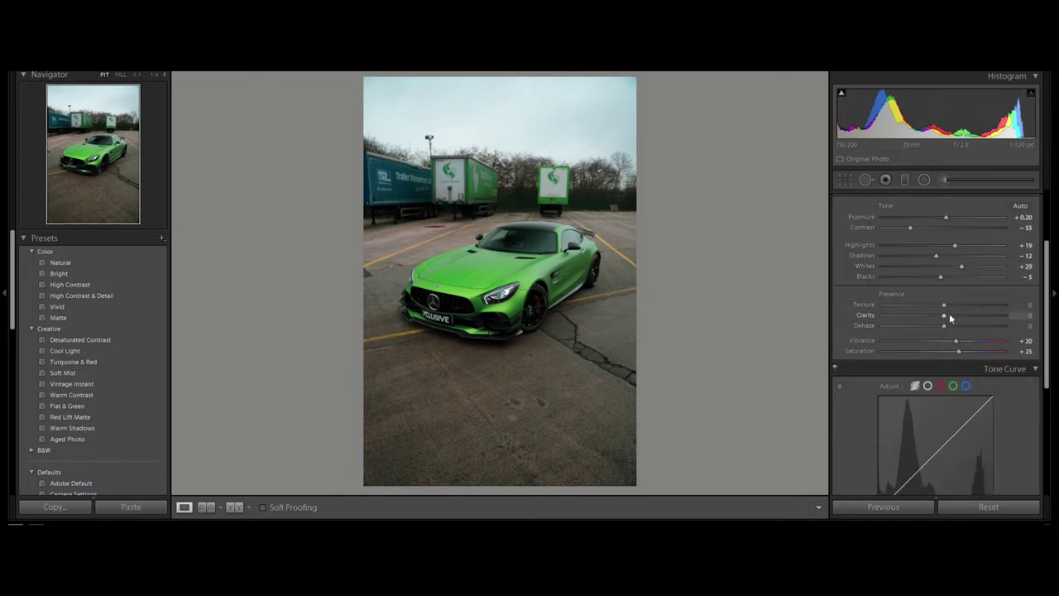
mouse_move(945, 304)
mouse_down()
mouse_move(968, 304)
mouse_move(956, 306)
mouse_up()
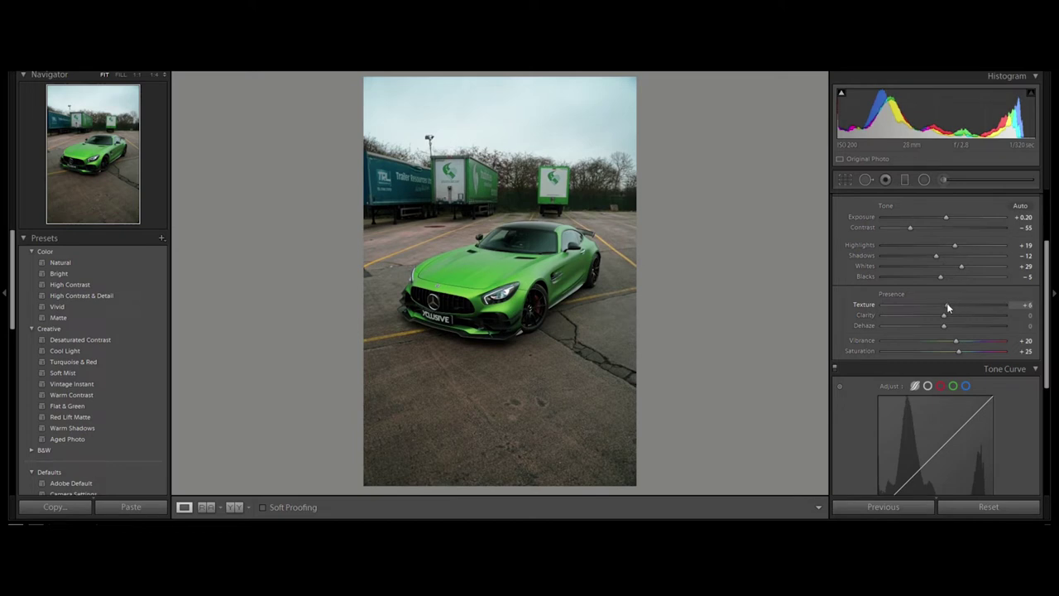
drag(944, 315, 948, 313)
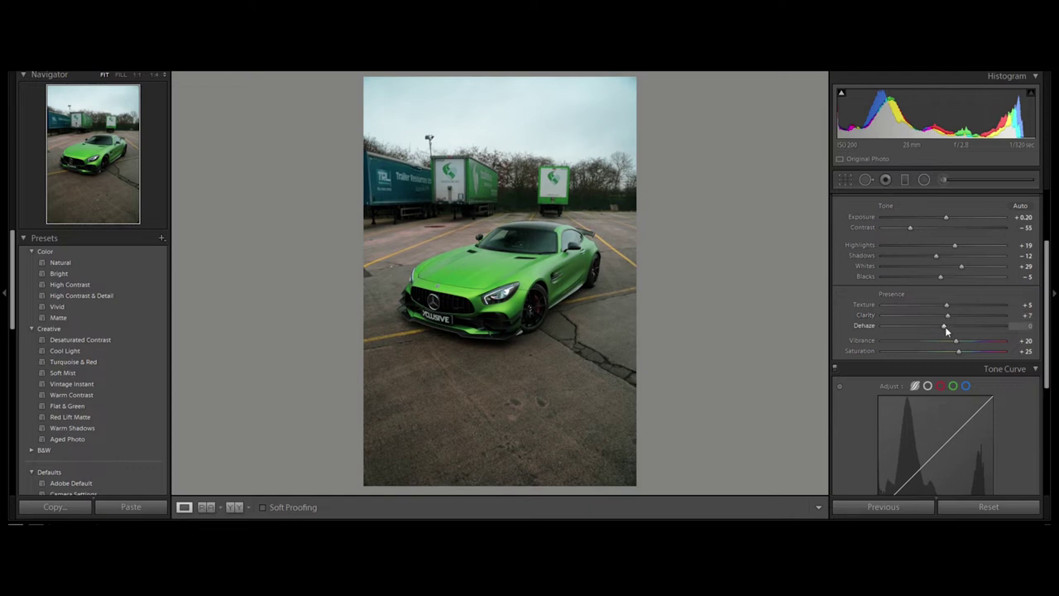
scroll(945, 326, down, 3)
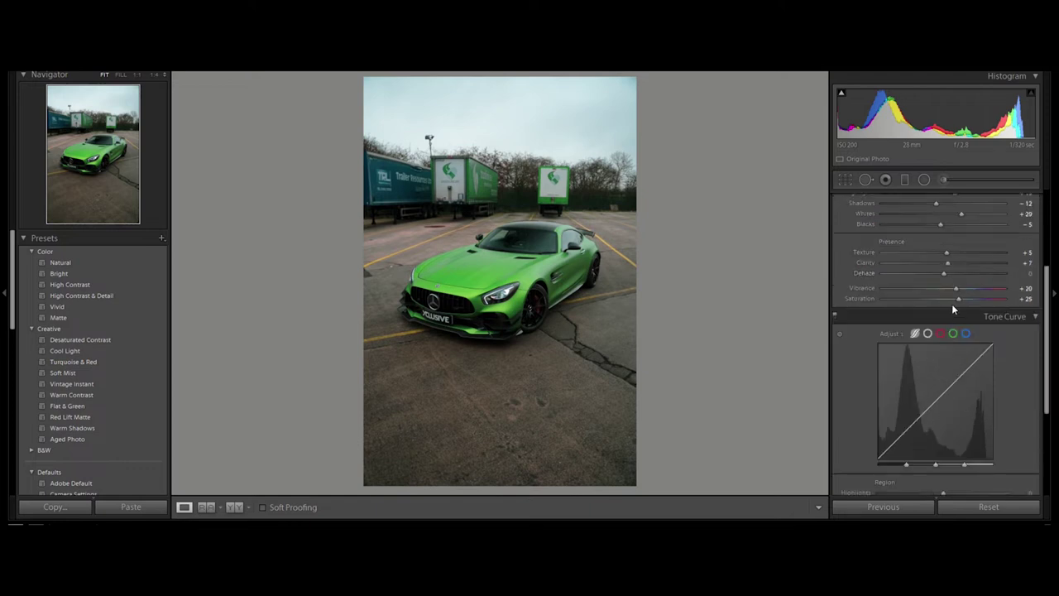
mouse_move(956, 291)
mouse_down()
mouse_move(1030, 288)
mouse_move(919, 300)
mouse_move(1005, 299)
mouse_move(965, 304)
mouse_up()
Shape the tone curve with Darks at −27 and Lights at +21
scroll(960, 314, down, 2)
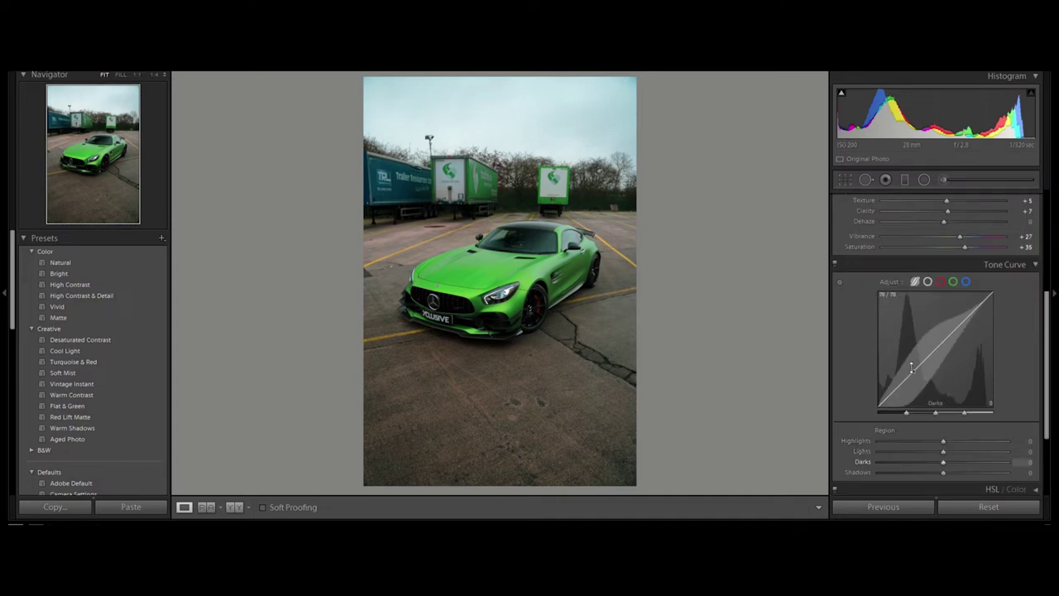
drag(911, 371, 911, 386)
drag(943, 351, 941, 341)
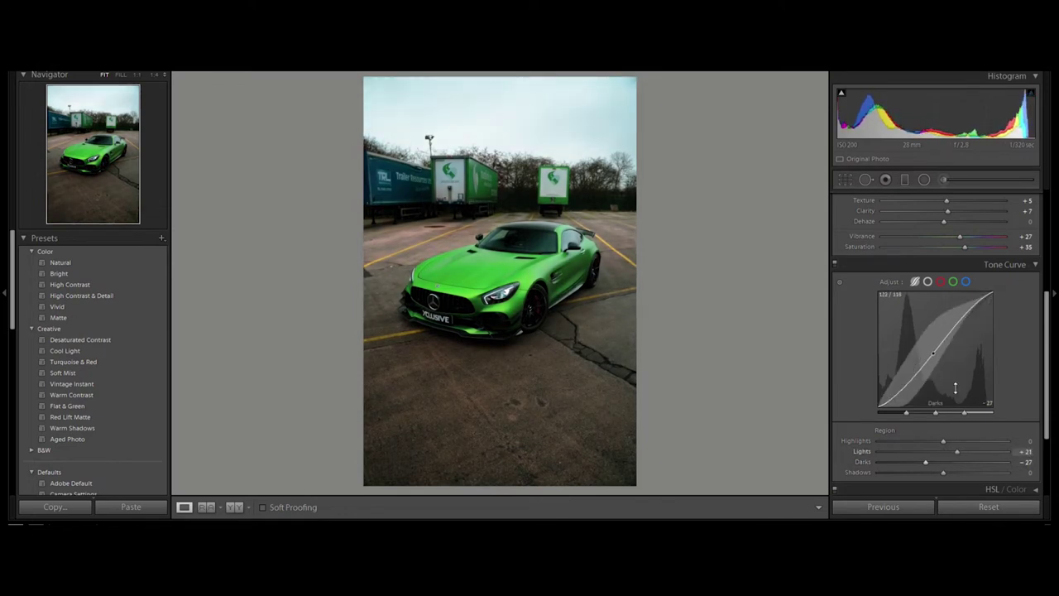
Set the HSL hue of Green to +13 and Blue to −32, and reset the trial shift of the Red hue
scroll(960, 392, down, 1)
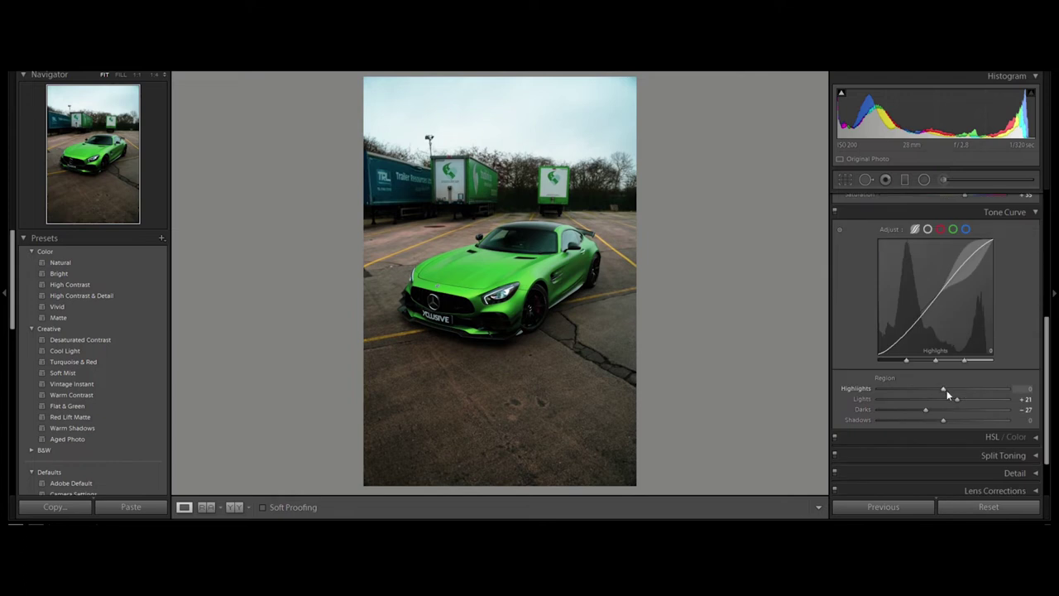
scroll(946, 390, down, 1)
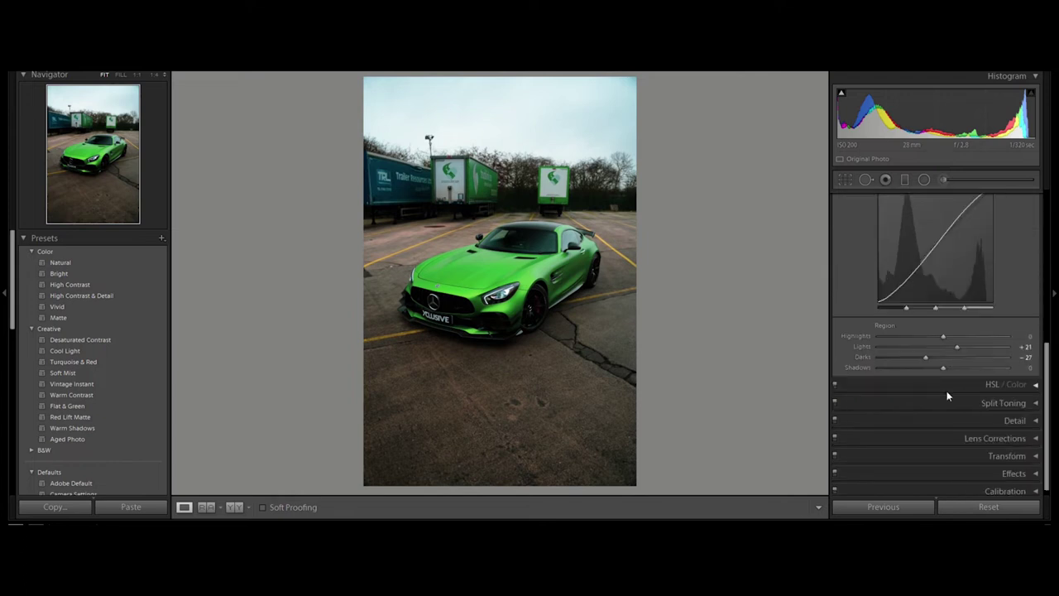
click(1029, 379)
scroll(954, 390, down, 1)
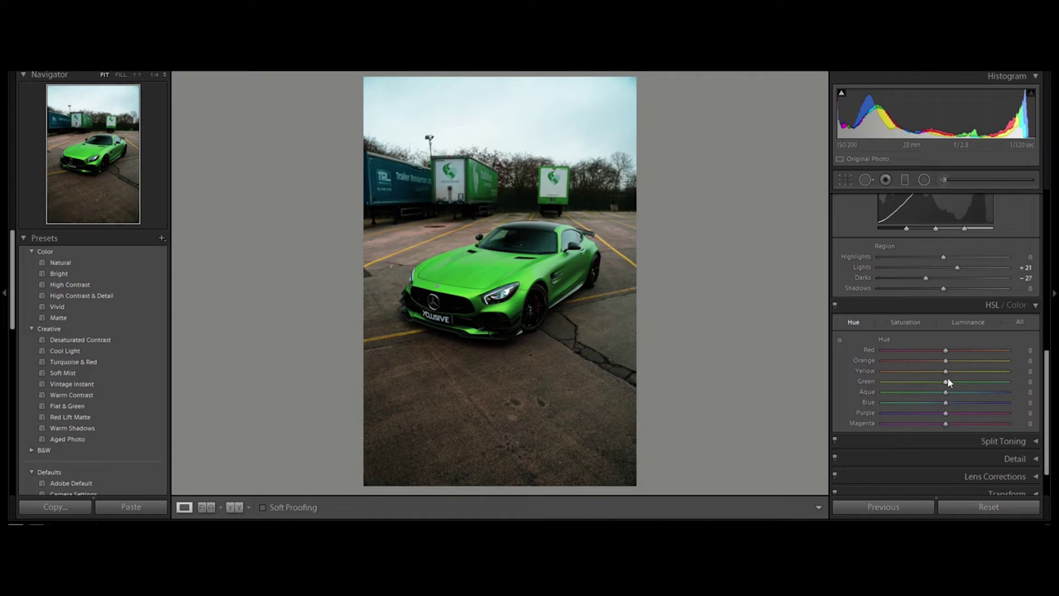
mouse_move(946, 381)
mouse_down()
mouse_move(966, 383)
mouse_move(931, 382)
mouse_move(956, 383)
mouse_up()
drag(1000, 353, 919, 353)
double_click(880, 354)
scroll(931, 374, down, 1)
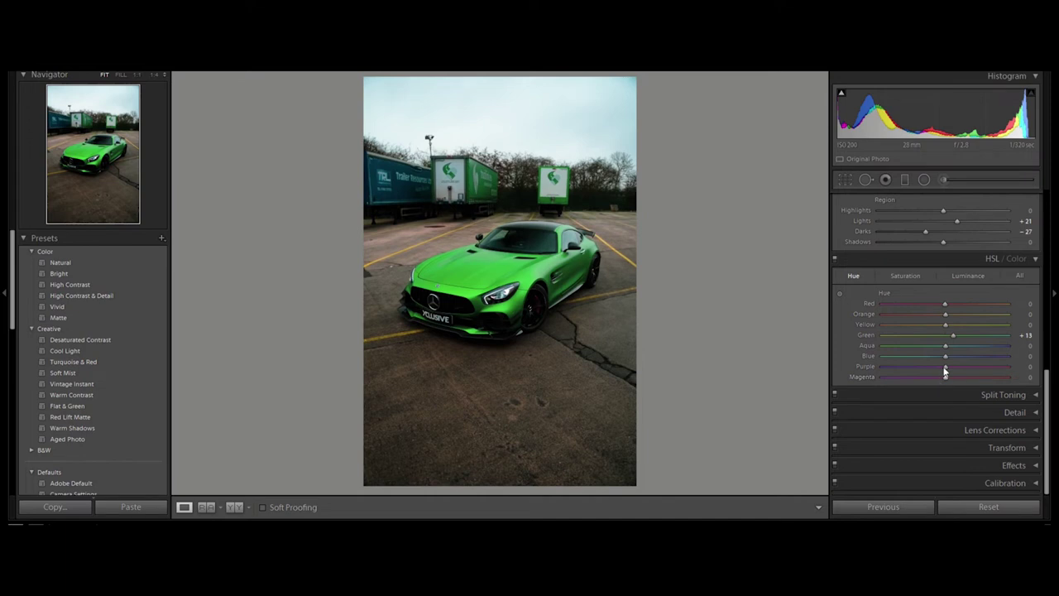
drag(947, 355, 926, 357)
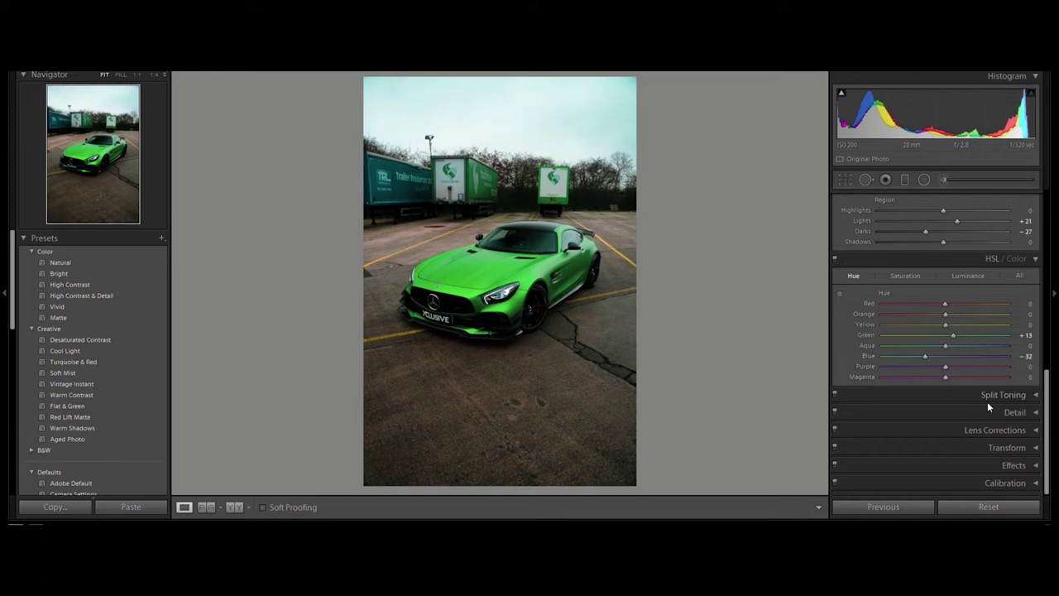
Apply split toning with Highlights at hue 0, saturation 3 and Shadows at hue 0, saturation 12
click(1033, 396)
scroll(1017, 403, down, 3)
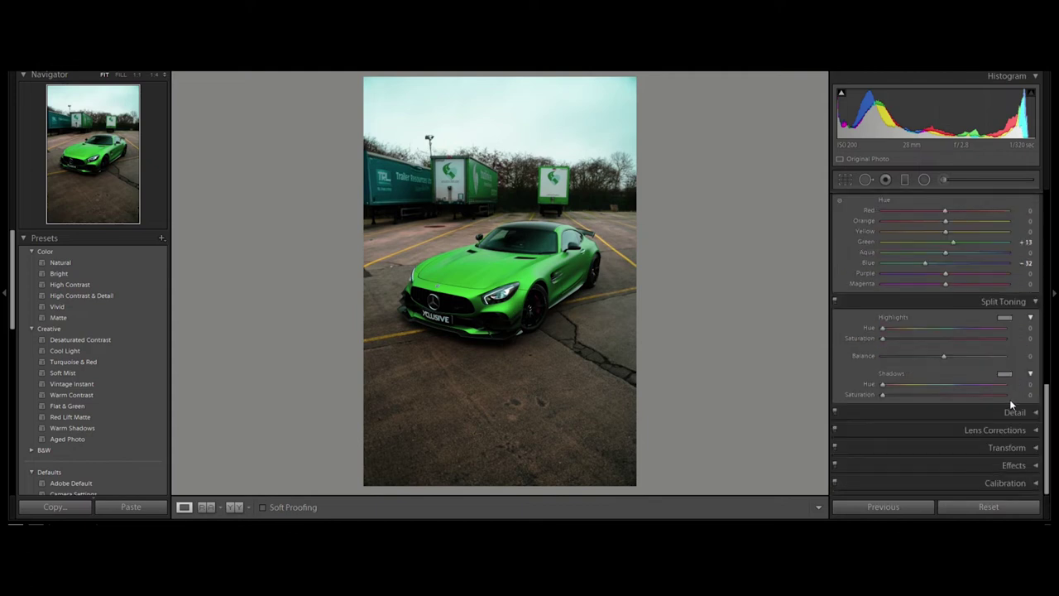
drag(917, 331, 852, 350)
mouse_move(895, 337)
mouse_down()
mouse_move(944, 339)
mouse_move(886, 341)
mouse_up()
drag(883, 384, 900, 384)
double_click(869, 383)
mouse_move(901, 395)
mouse_down()
mouse_move(1026, 396)
mouse_move(897, 403)
mouse_up()
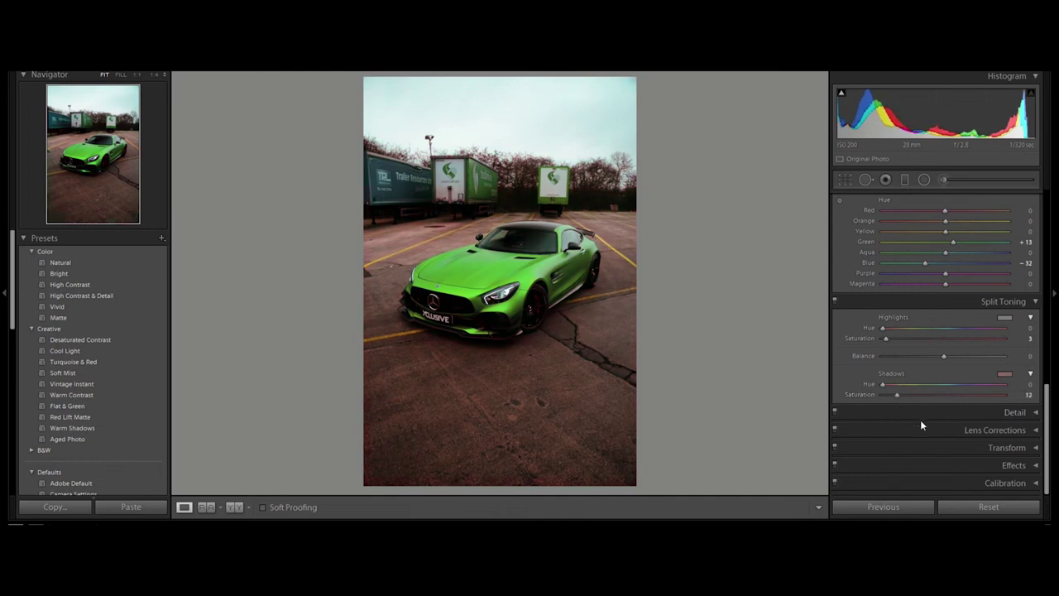
Set the sharpening Amount to 41 and its Detail to 32
click(1033, 412)
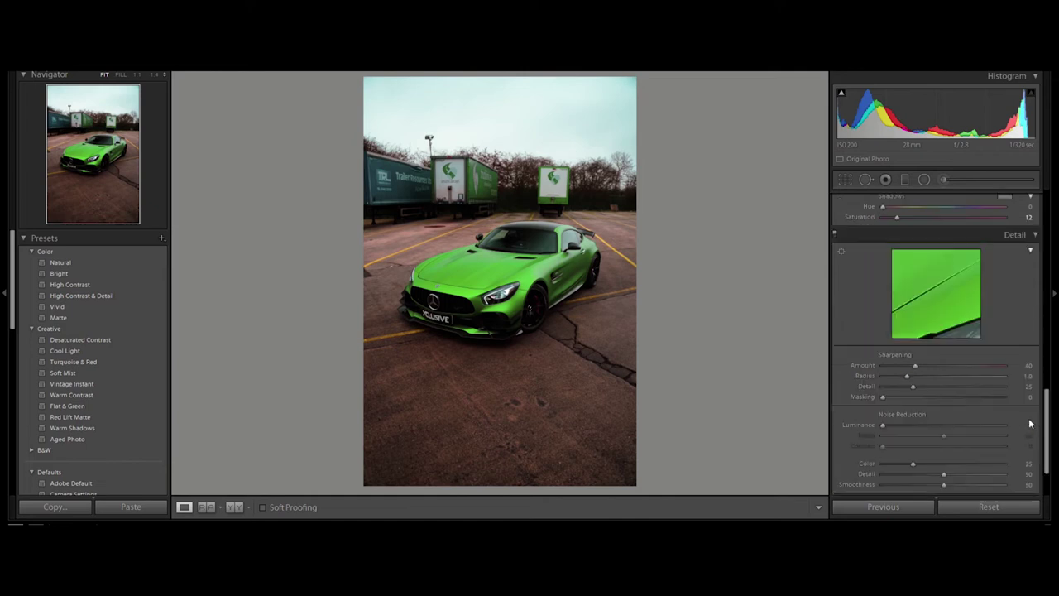
scroll(1028, 423, down, 2)
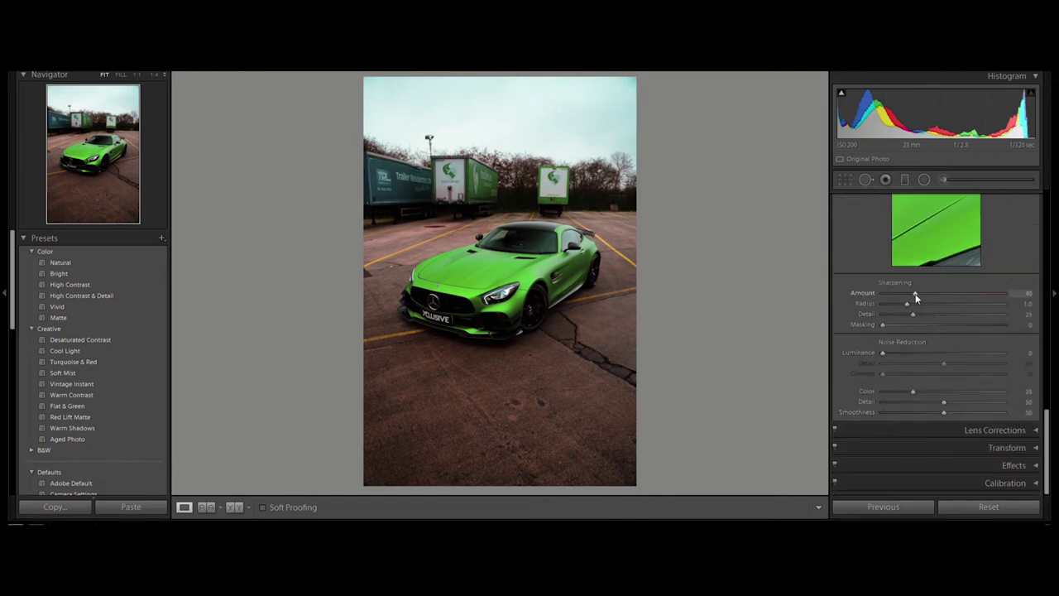
drag(955, 298, 914, 297)
drag(913, 314, 918, 315)
drag(917, 316, 907, 316)
Set colour noise reduction to Color 30, Detail 44 and Smoothness 57, moving the detail preview to the car's headlight
drag(916, 393, 917, 393)
drag(945, 403, 939, 403)
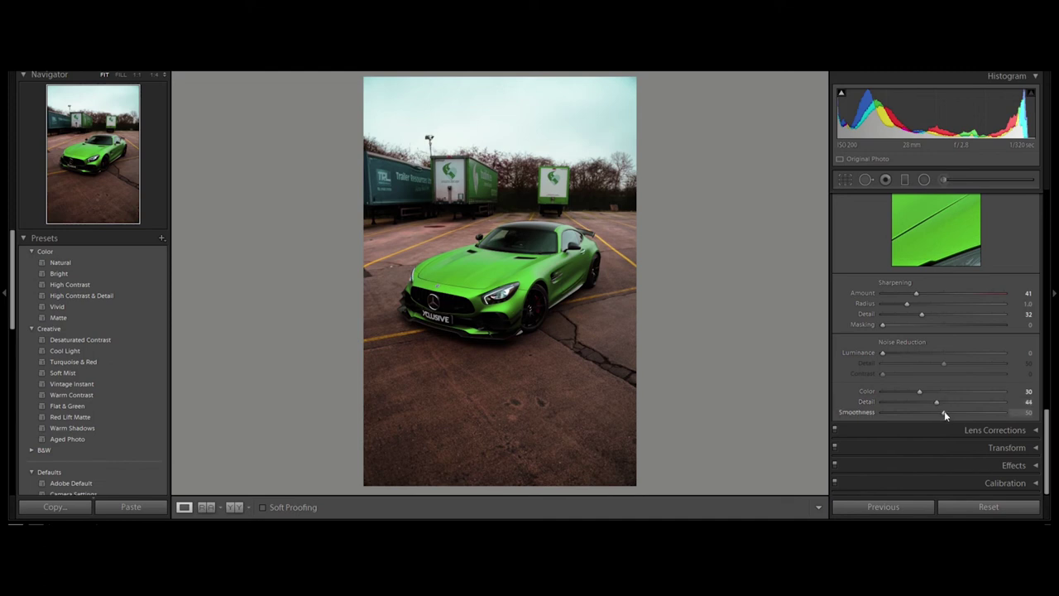
drag(948, 256, 907, 249)
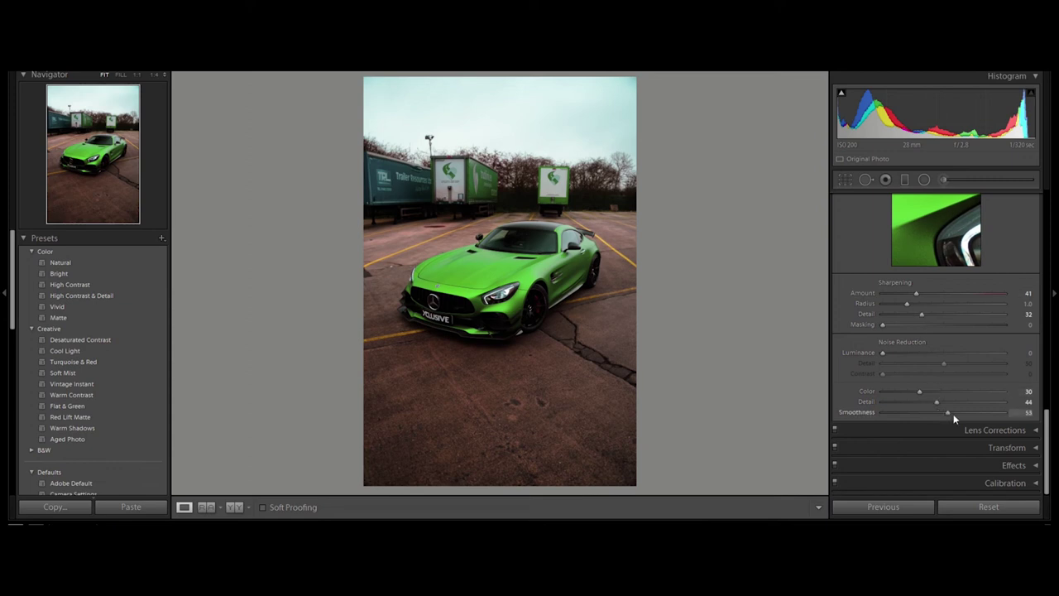
Look through the Lens Corrections, Transform and Effects settings
click(1034, 430)
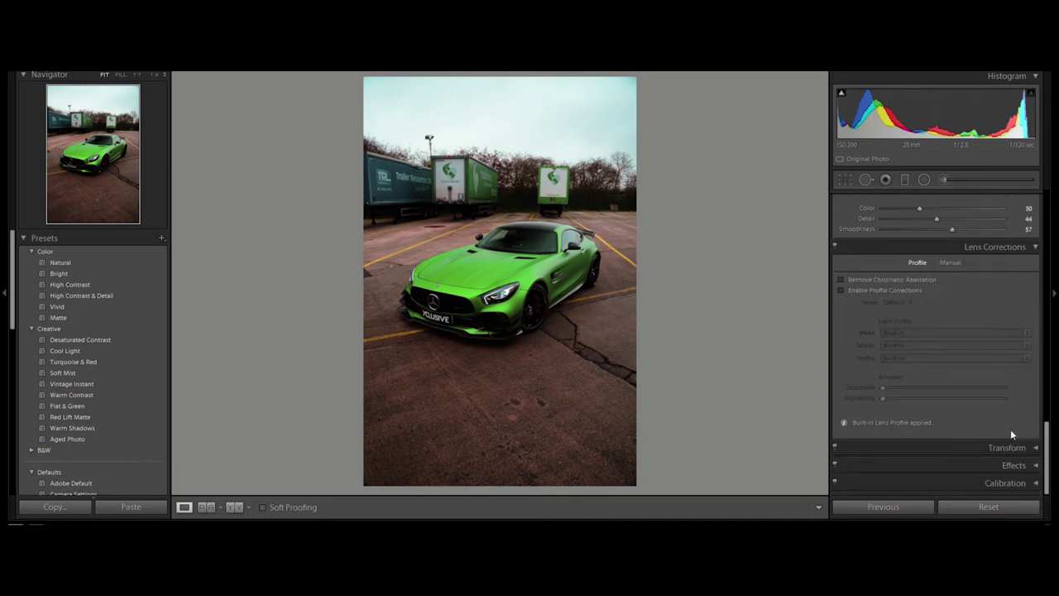
click(1024, 448)
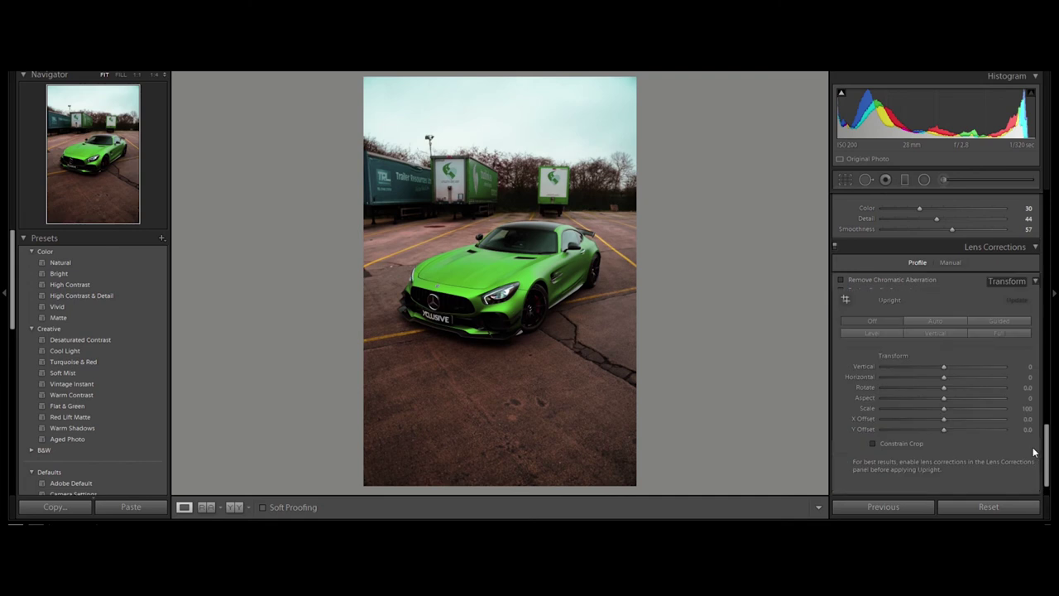
scroll(1001, 424, down, 1)
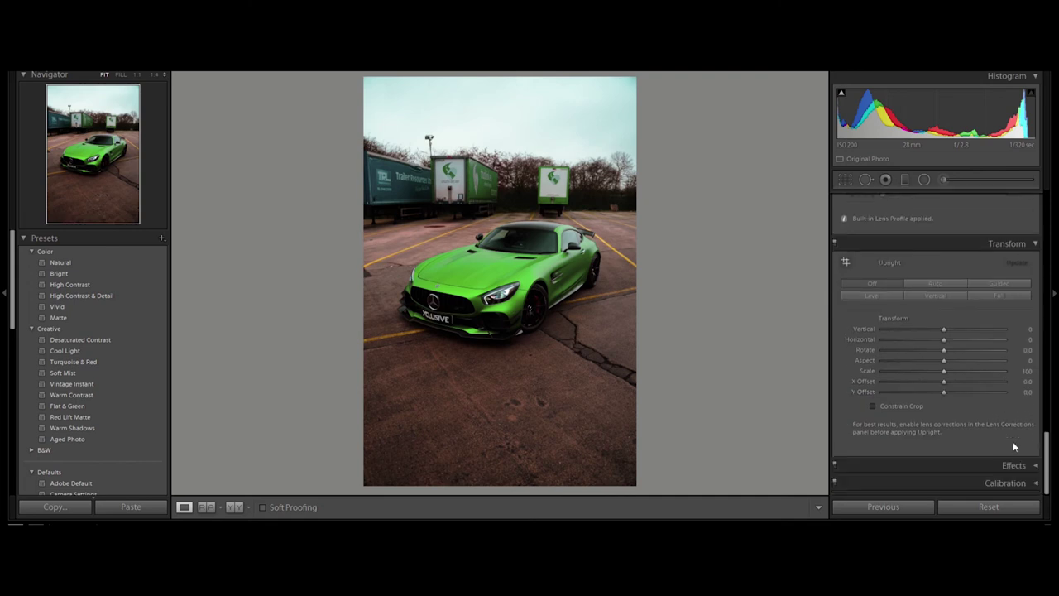
click(1035, 466)
scroll(1028, 441, down, 1)
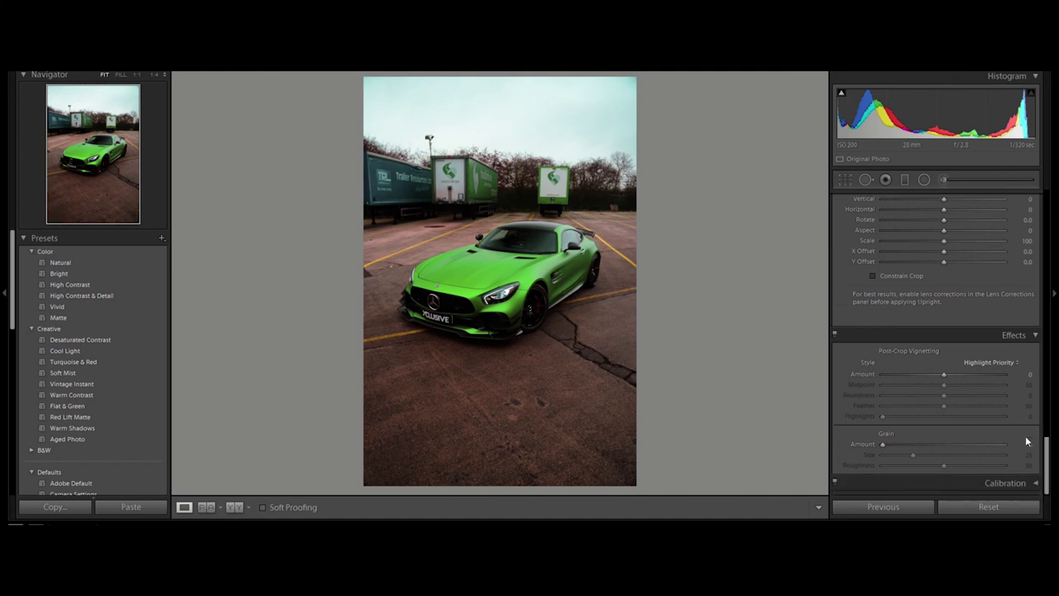
Set the Shadows Tint in the camera calibration to −8
click(1036, 484)
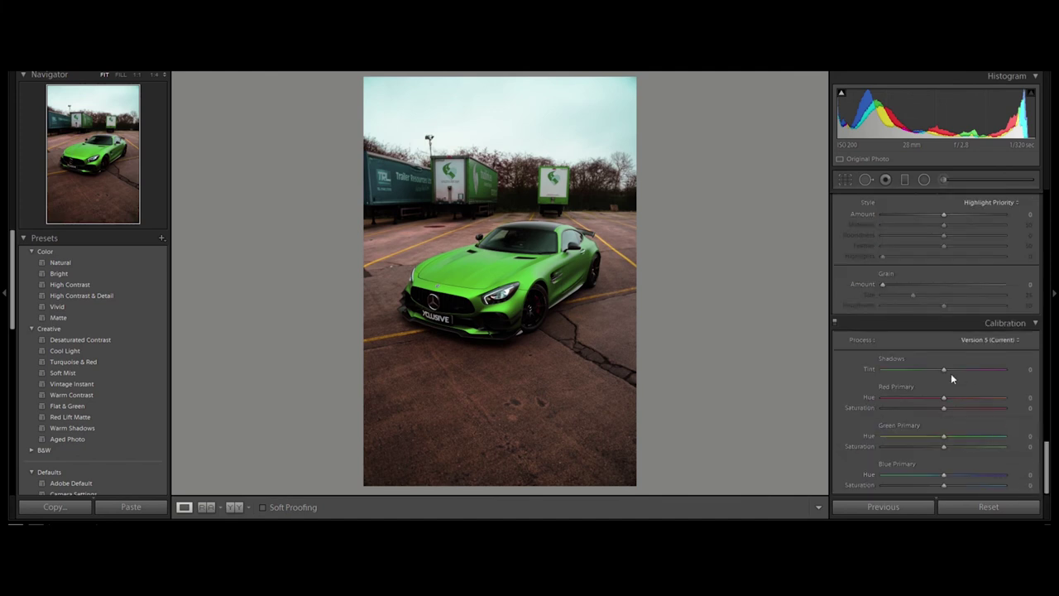
drag(943, 369, 923, 368)
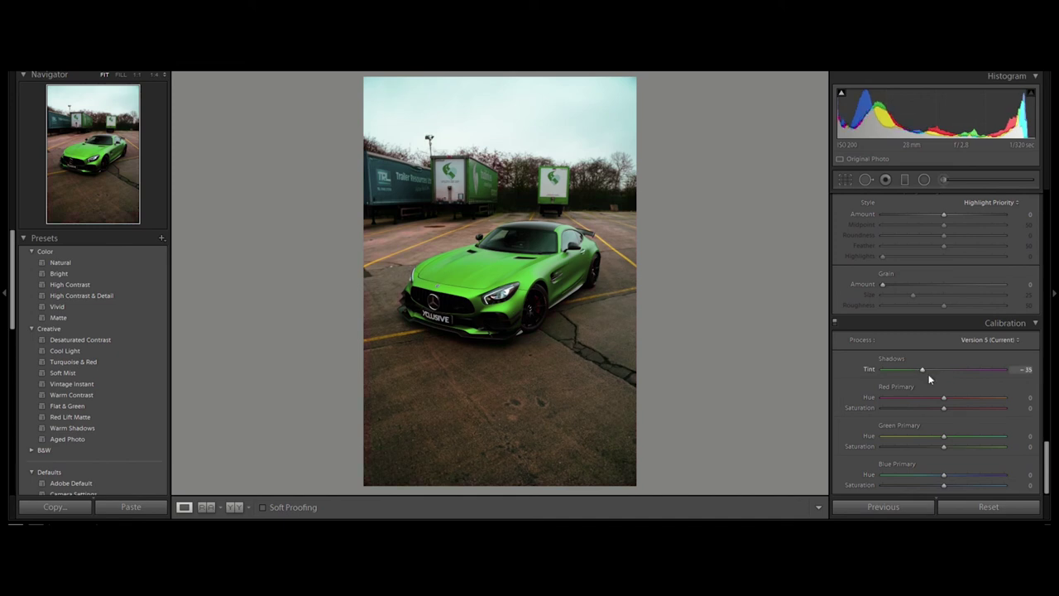
mouse_move(923, 370)
mouse_down()
mouse_move(985, 369)
mouse_move(940, 373)
mouse_up()
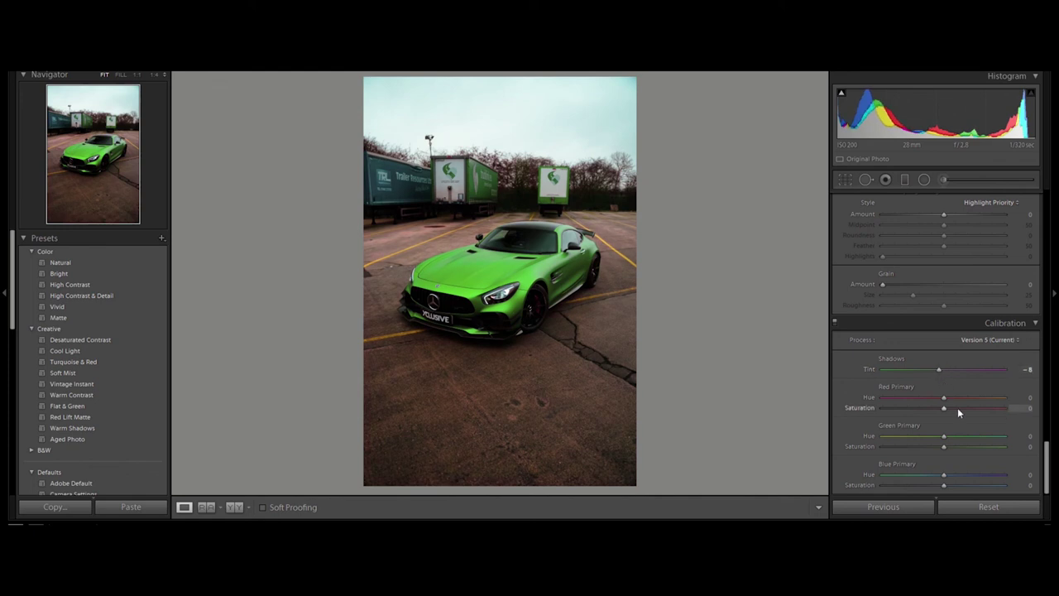
Set the calibration's Blue Primary hue to −40 and saturation to +37, and raise the Green Primary saturation
scroll(950, 429, down, 1)
drag(944, 473, 967, 484)
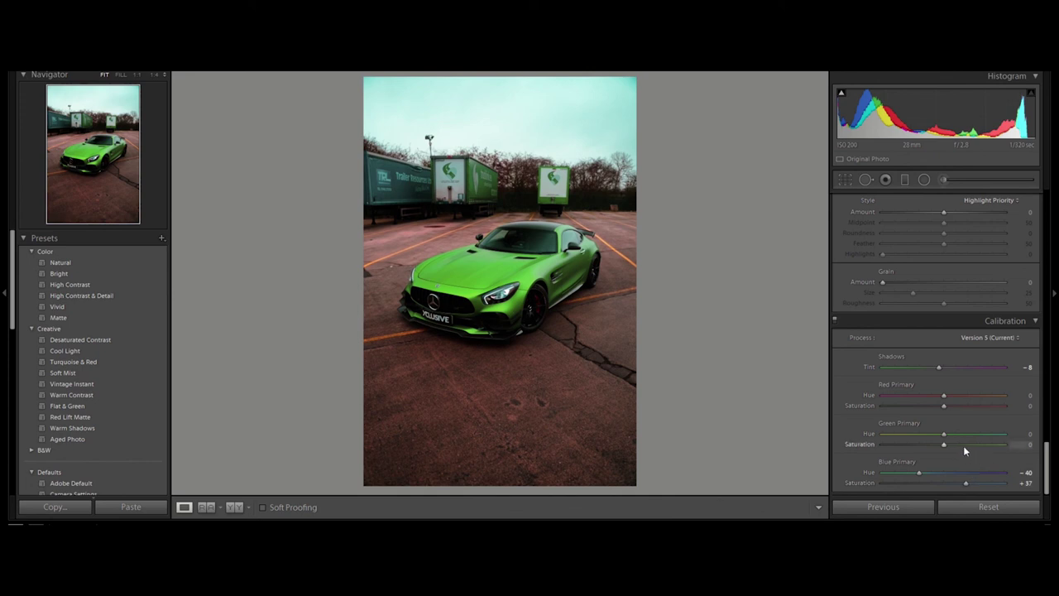
drag(944, 445, 970, 461)
scroll(953, 439, up, 4)
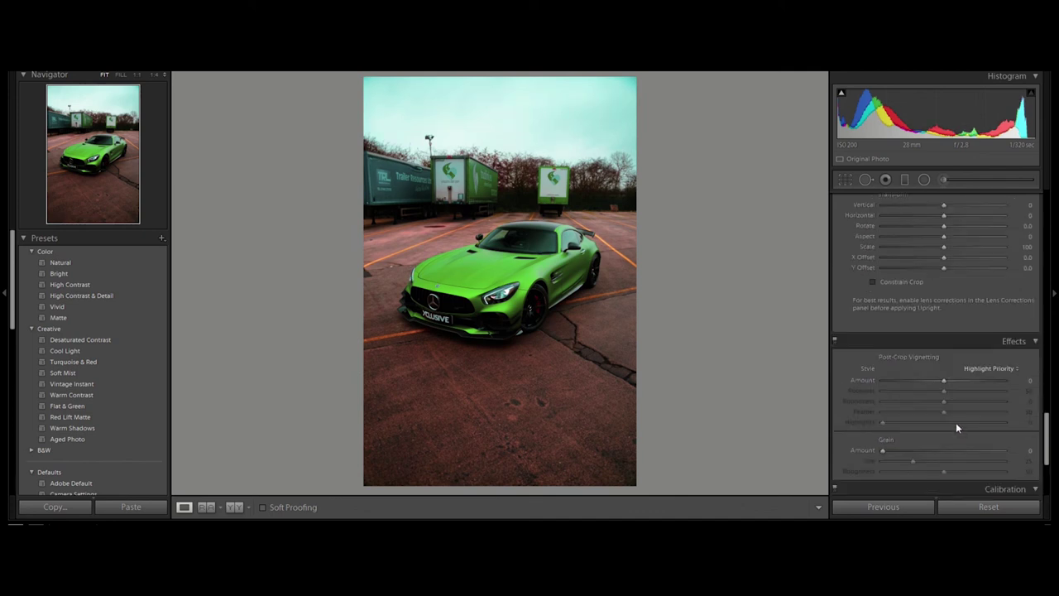
scroll(955, 422, up, 5)
scroll(955, 423, up, 8)
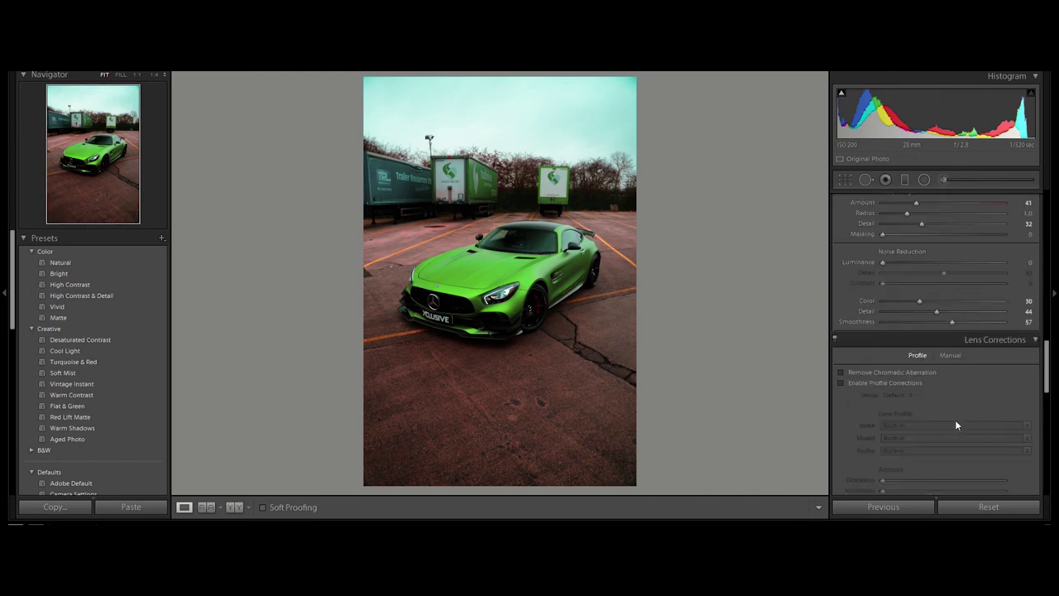
scroll(957, 422, up, 10)
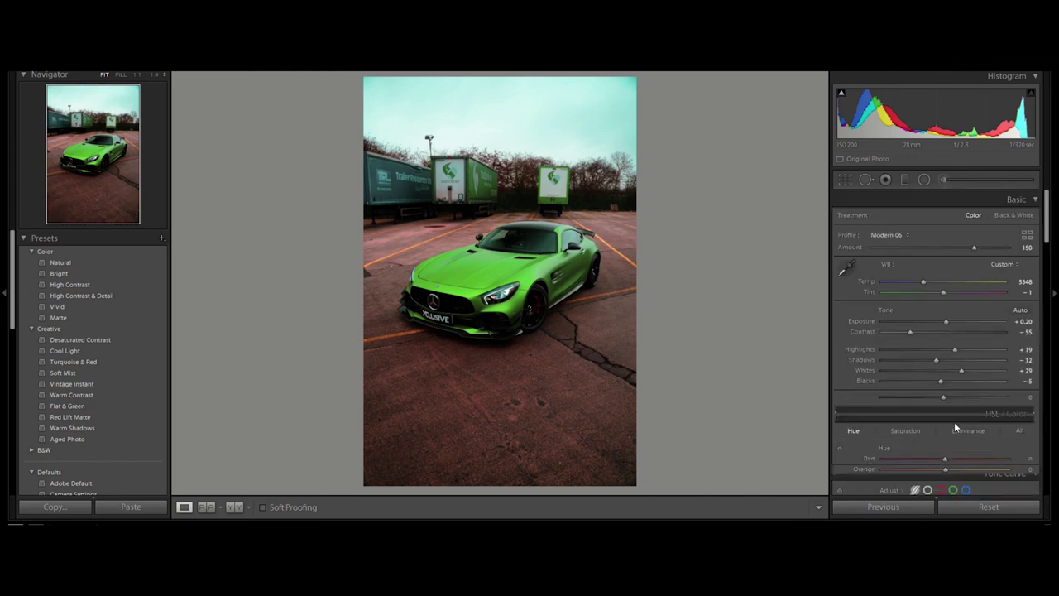